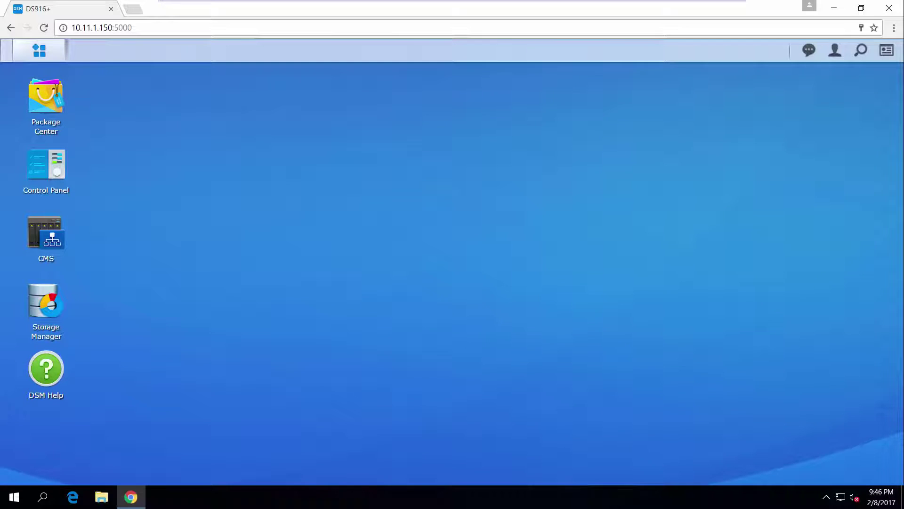
Step: Start the Active Directory Server setup wizard with domain name SYNOLOGY.LOCAL
{"action": "left_click", "coordinate": [40, 51]}
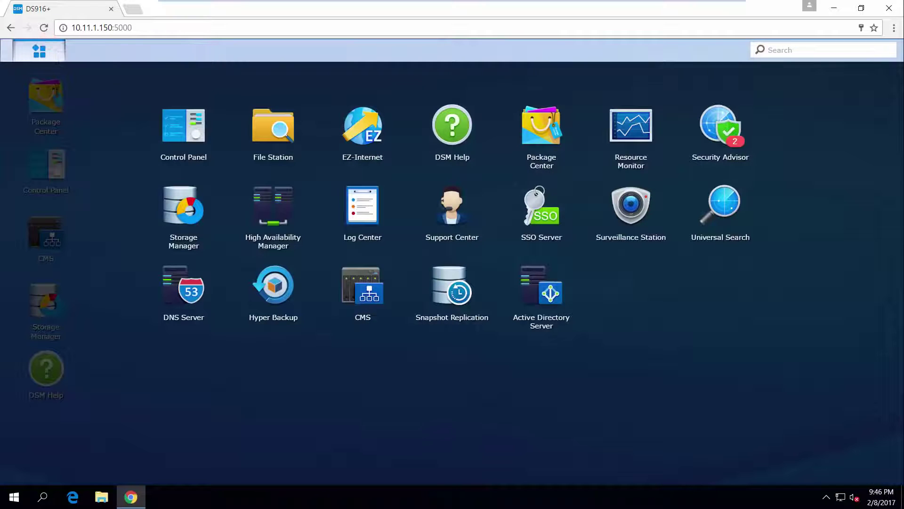
{"action": "left_click", "coordinate": [542, 289]}
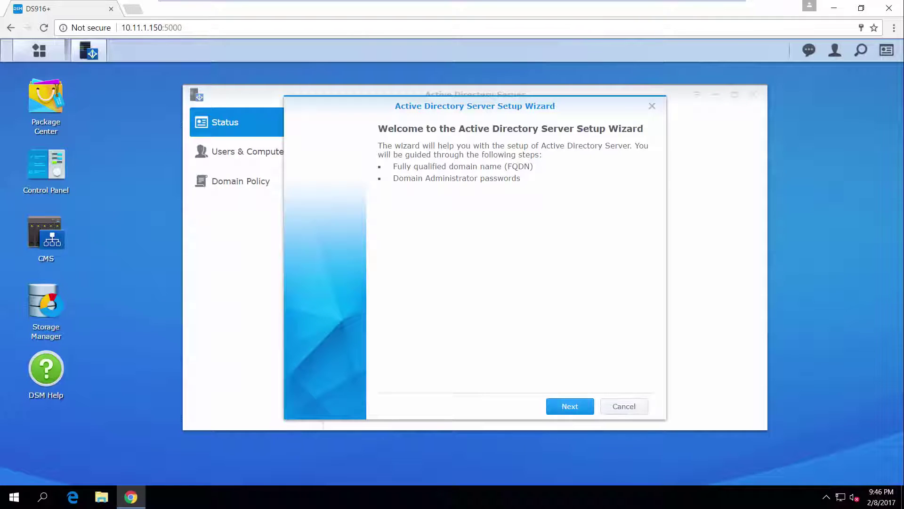
{"action": "left_click", "coordinate": [571, 407]}
{"action": "left_click", "coordinate": [511, 198]}
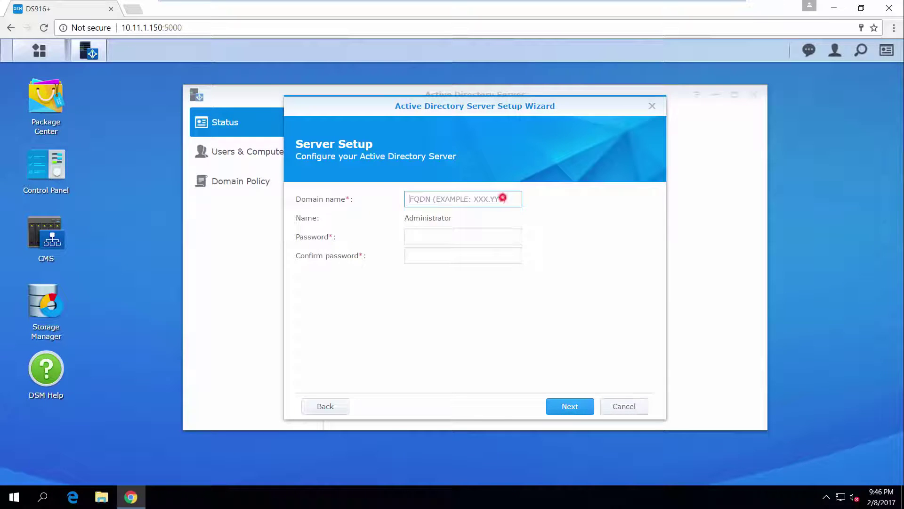
{"action": "type", "text": "SYNO"}
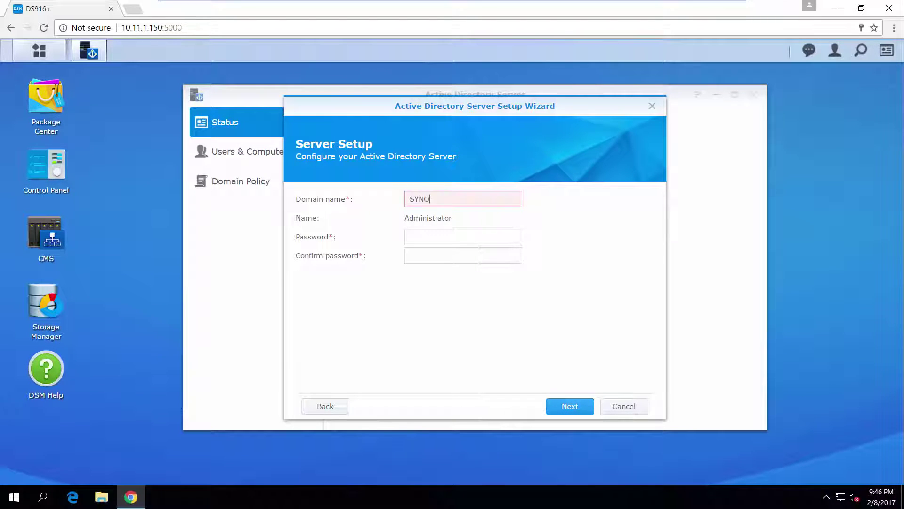
{"action": "type", "text": "LOGY.LOCAL"}
Step: Set and confirm the domain Administrator password, then create the domain
{"action": "left_click", "coordinate": [491, 236]}
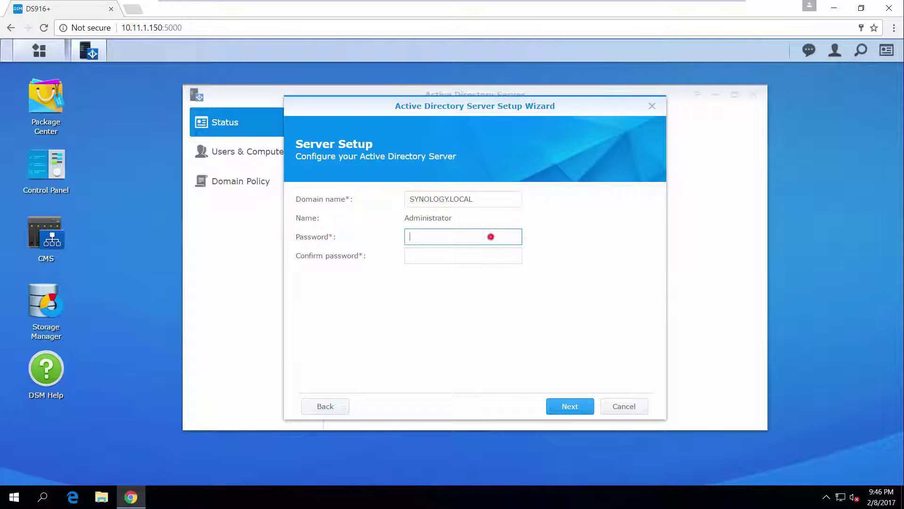
{"action": "type", "text": "P"}
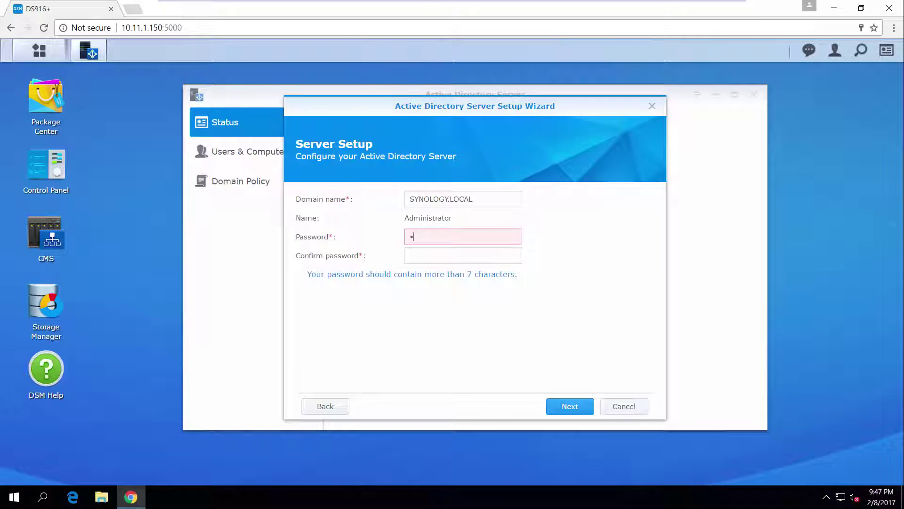
{"action": "type", "text": "assword1"}
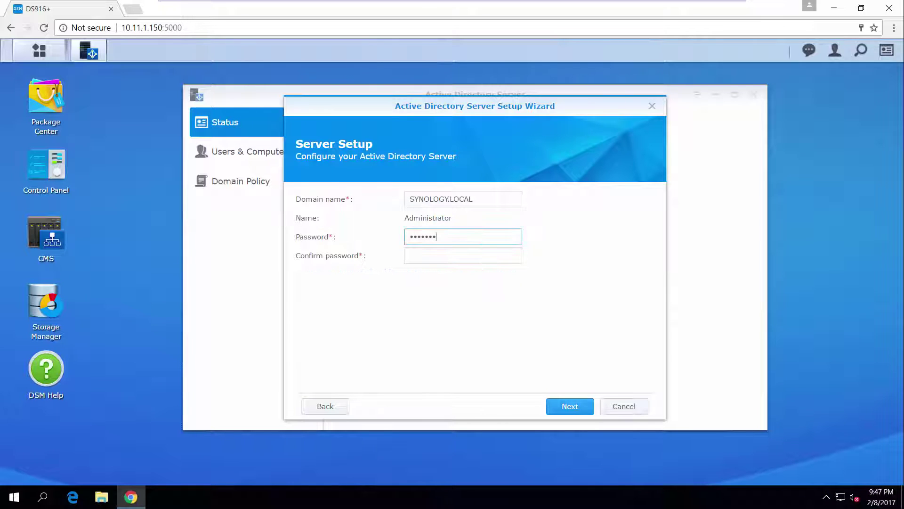
{"action": "left_click", "coordinate": [486, 253]}
{"action": "type", "text": "Password1"}
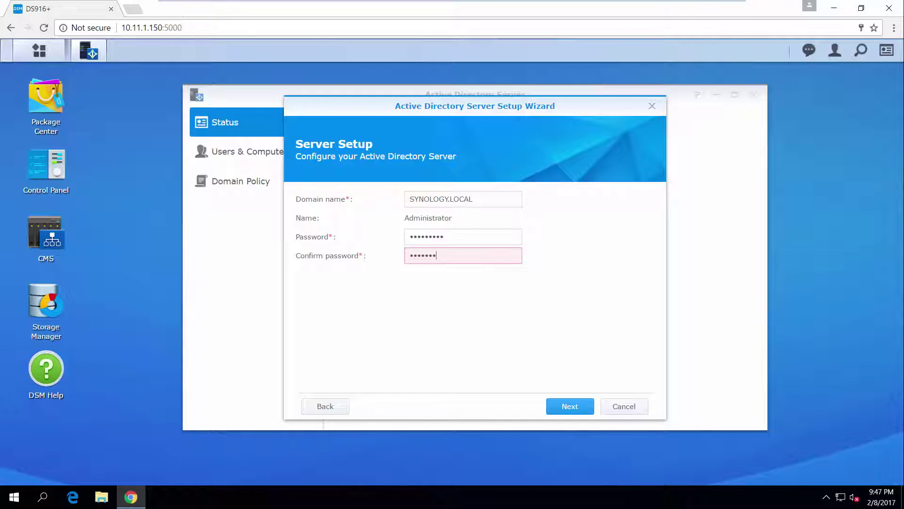
{"action": "left_click", "coordinate": [564, 401]}
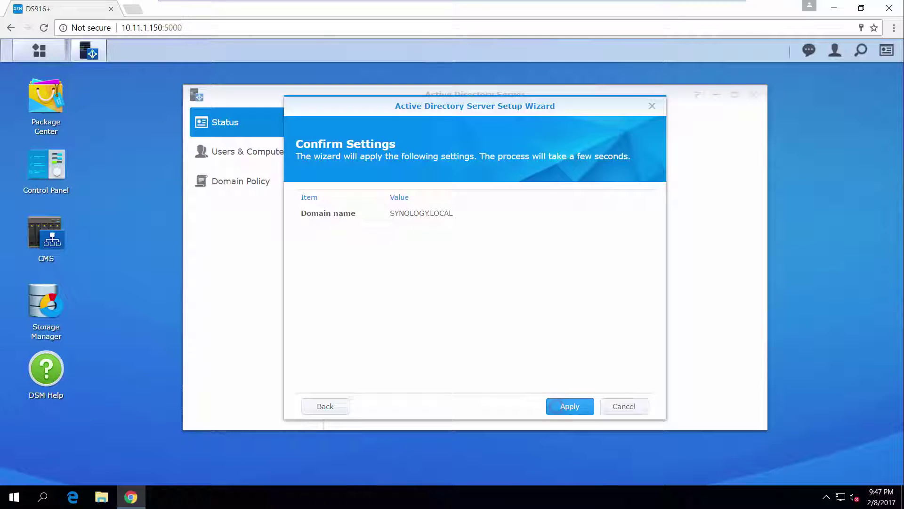
{"action": "left_click", "coordinate": [565, 400]}
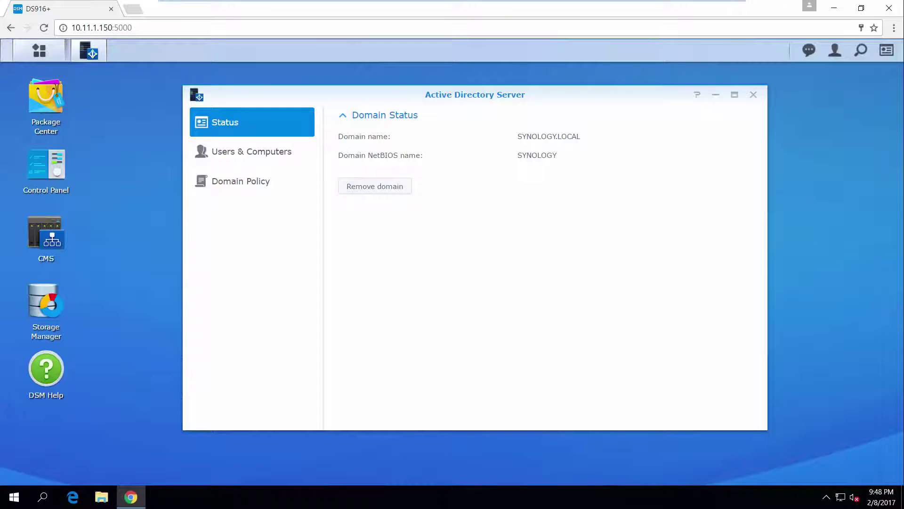
{"action": "left_click", "coordinate": [302, 148]}
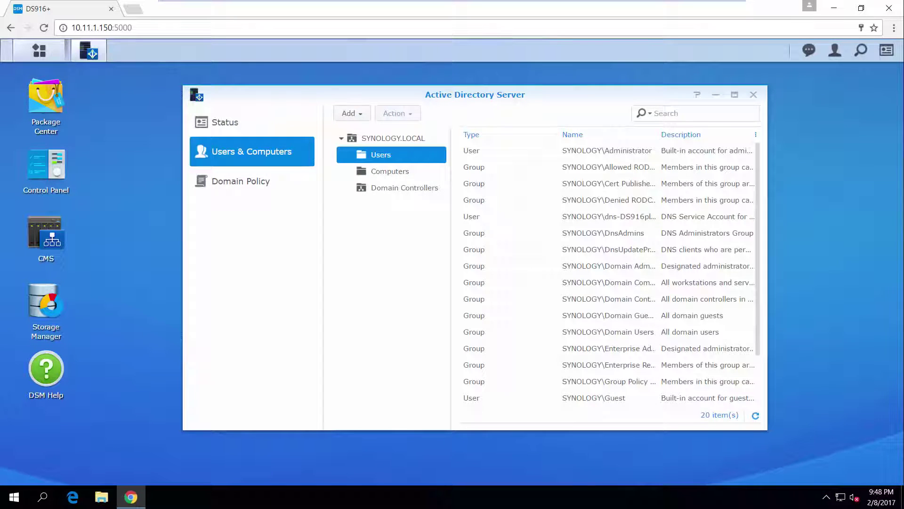
Step: Add a new domain user with a login name, e-mail address and password
{"action": "left_click", "coordinate": [349, 113]}
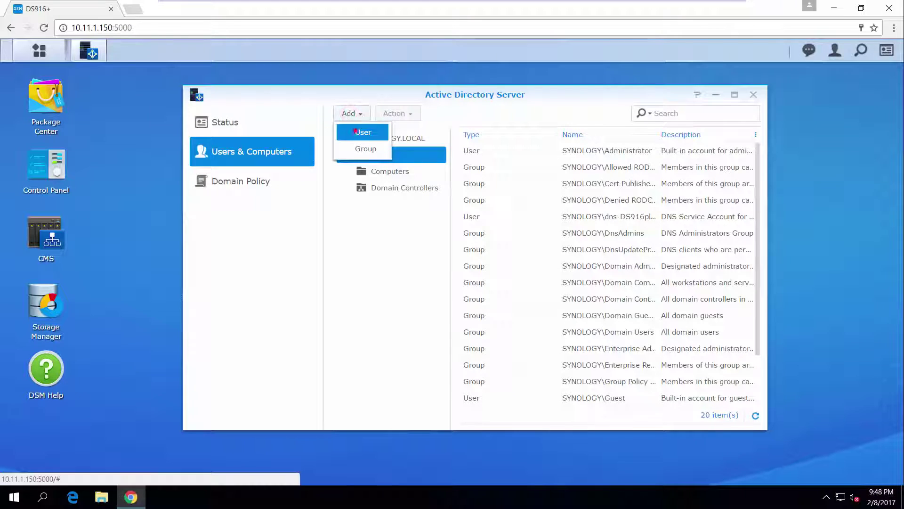
{"action": "left_click", "coordinate": [355, 130]}
{"action": "left_click", "coordinate": [515, 198]}
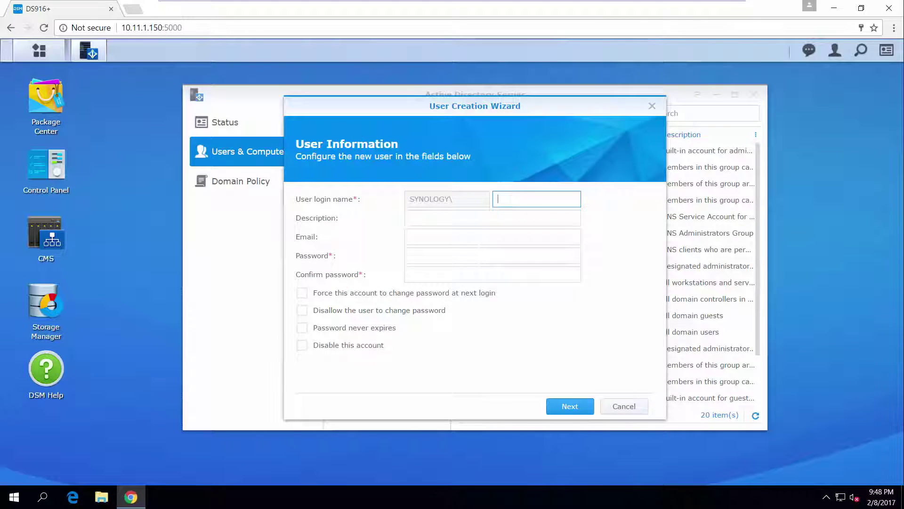
{"action": "type", "text": "Joanne"}
{"action": "key", "text": "Tab"}
{"action": "key", "text": "Tab"}
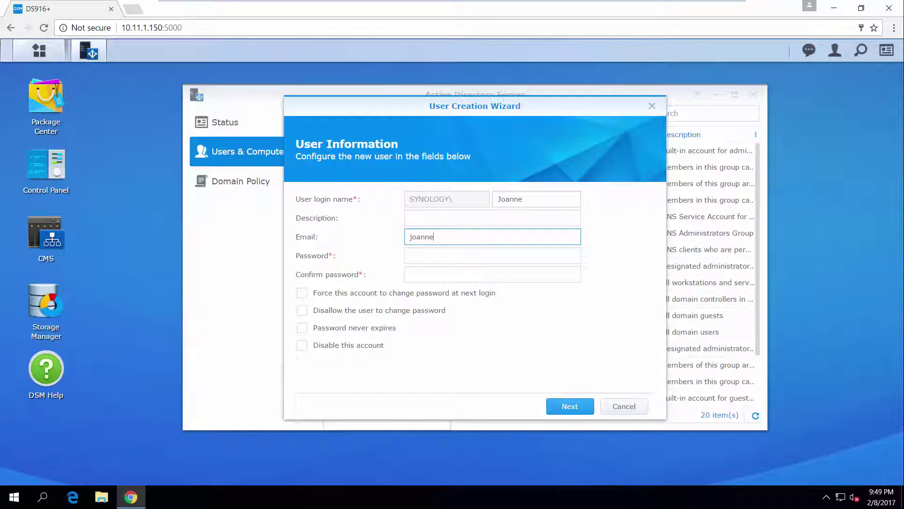
{"action": "key", "text": "Tab"}
{"action": "type", "text": "••••••"}
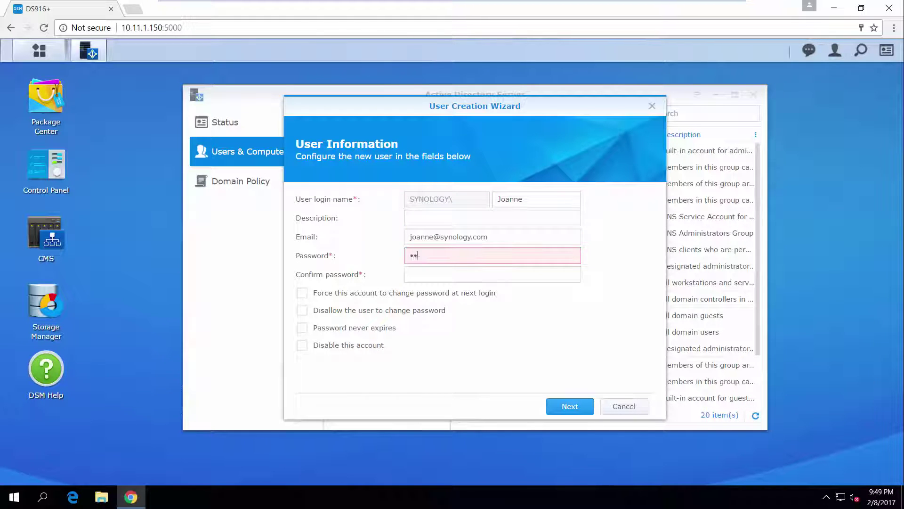
{"action": "type", "text": "•••"}
{"action": "key", "text": "Tab"}
{"action": "type", "text": "•••••••••"}
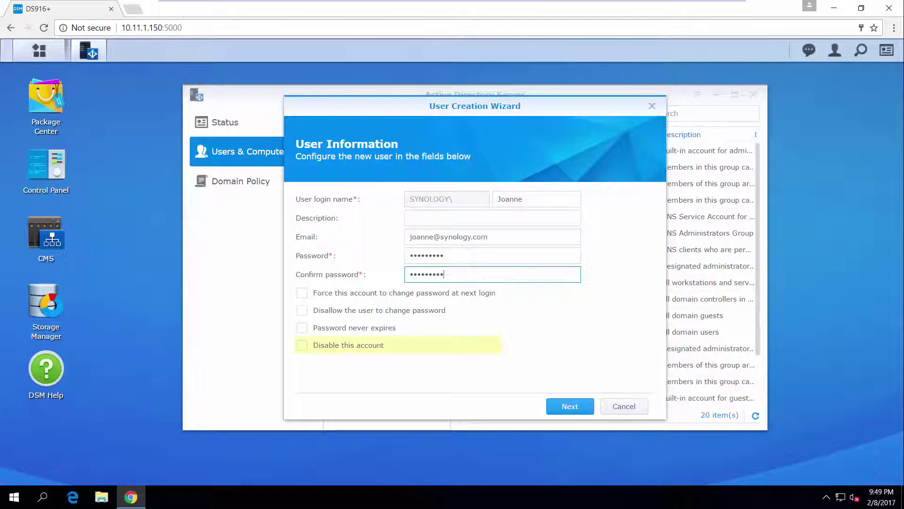
Step: Keep the default groups and reach the new user's confirmation summary
{"action": "left_click", "coordinate": [570, 406]}
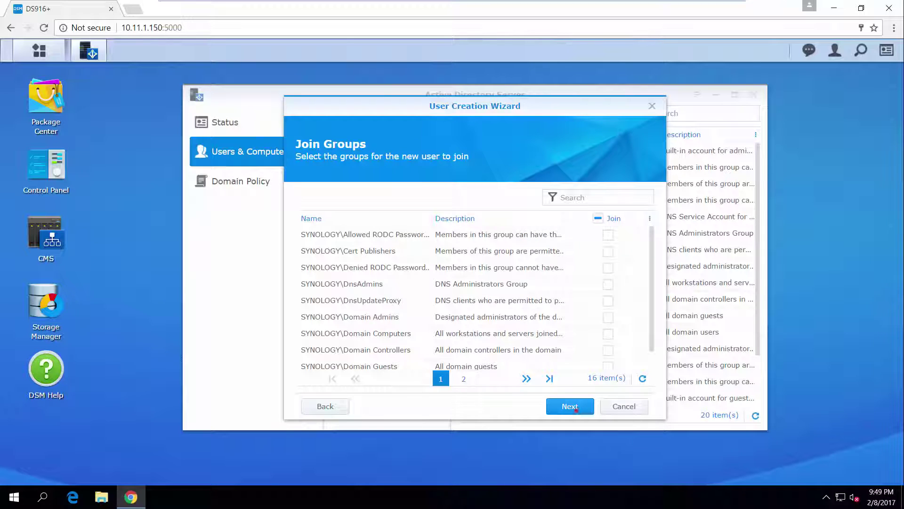
{"action": "left_click", "coordinate": [570, 406]}
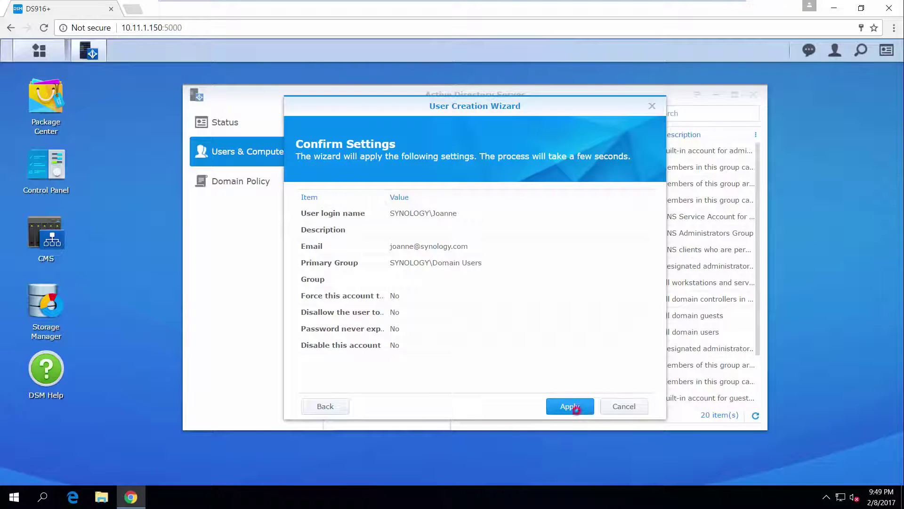
{"action": "left_click", "coordinate": [576, 409]}
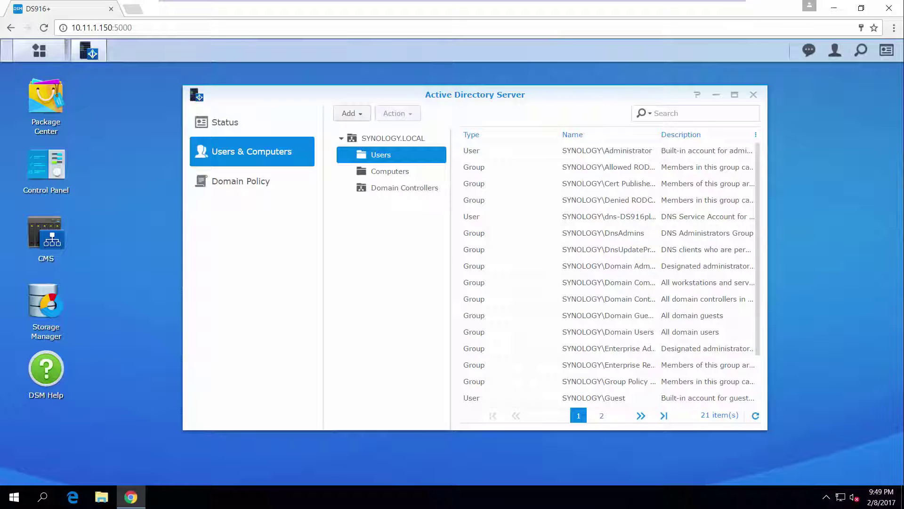
Step: Open the new domain user's Profile tab to view its home-directory settings
{"action": "left_click_drag", "start_coordinate": [757, 283], "coordinate": [757, 336]}
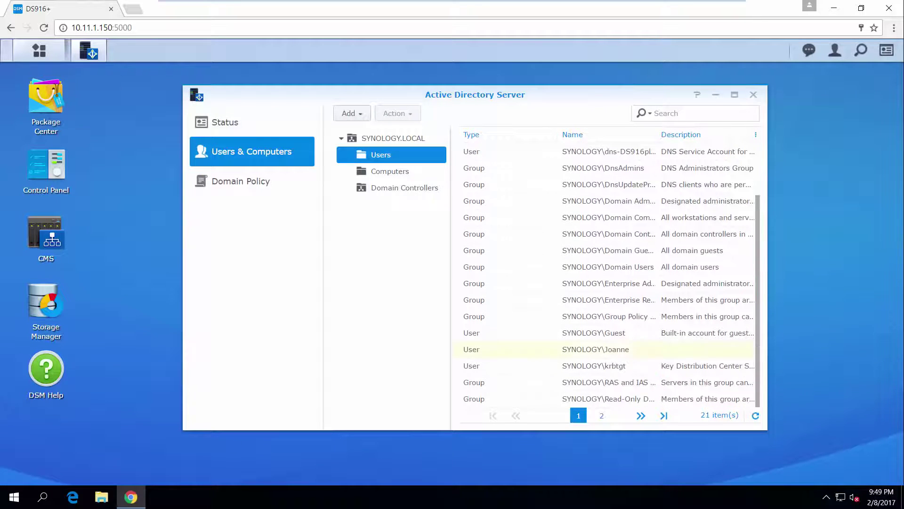
{"action": "left_click", "coordinate": [599, 352]}
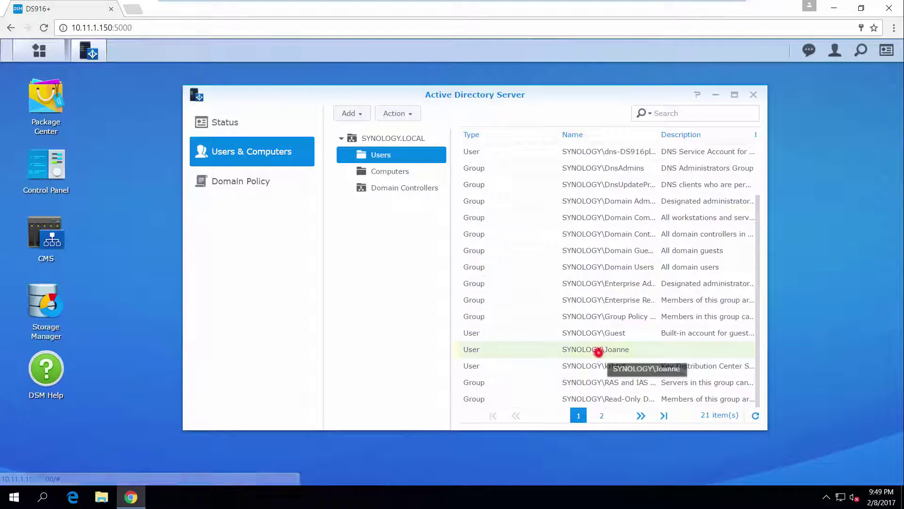
{"action": "double_click", "coordinate": [598, 352]}
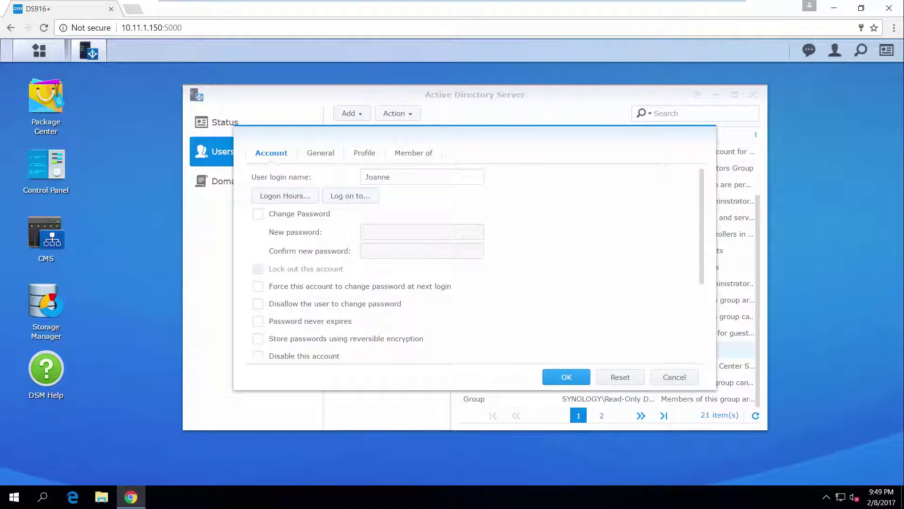
{"action": "left_click", "coordinate": [377, 154]}
{"action": "left_click", "coordinate": [384, 250]}
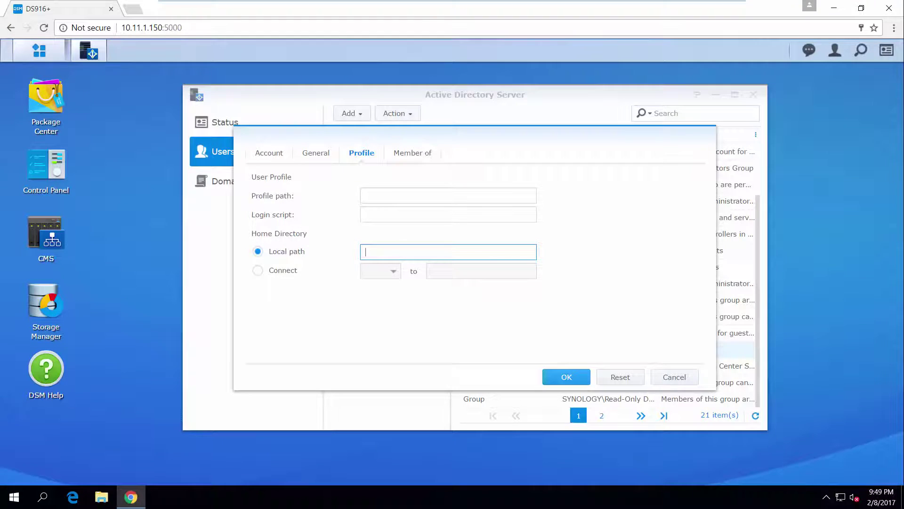
Step: Show the local users list on the Control Panel's User page
{"action": "left_click", "coordinate": [39, 50]}
{"action": "left_click", "coordinate": [178, 125]}
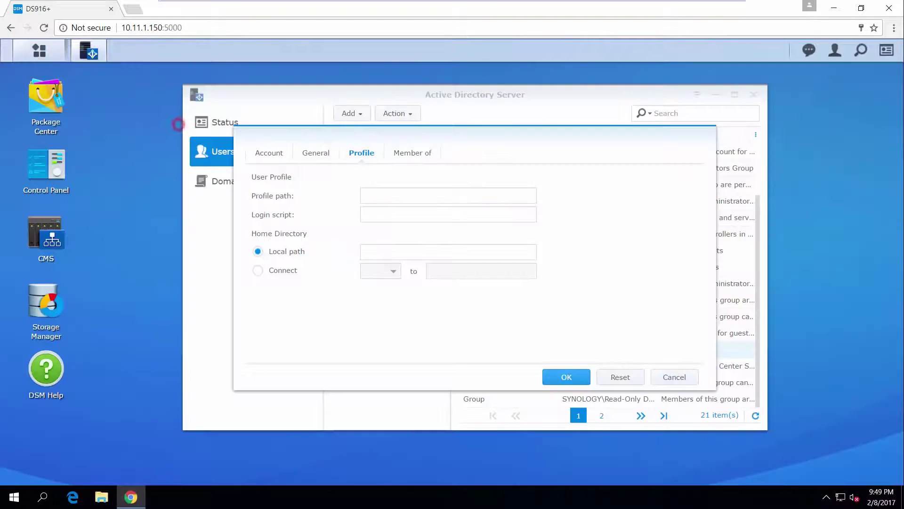
{"action": "left_click", "coordinate": [351, 158]}
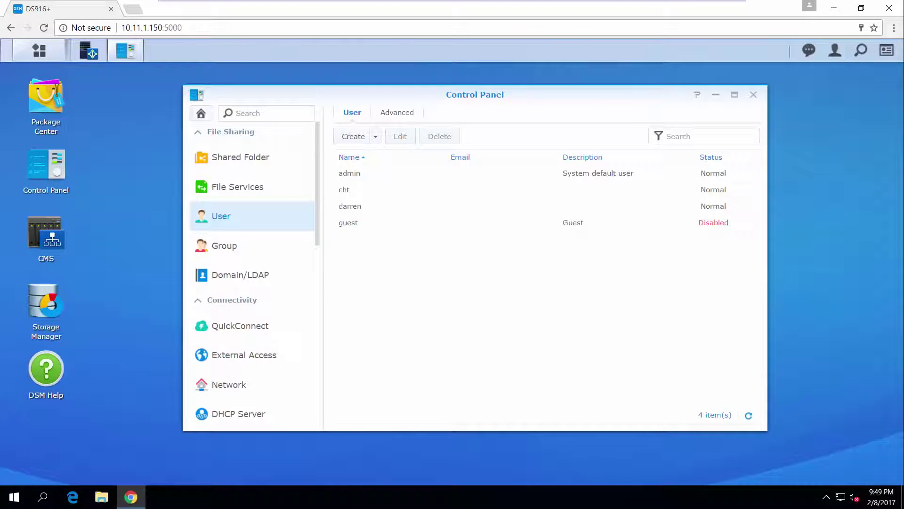
Step: Enable the user home service in the advanced user settings
{"action": "left_click", "coordinate": [397, 113]}
{"action": "left_click_drag", "start_coordinate": [759, 171], "coordinate": [759, 315]}
{"action": "left_click", "coordinate": [345, 329]}
{"action": "left_click", "coordinate": [670, 417]}
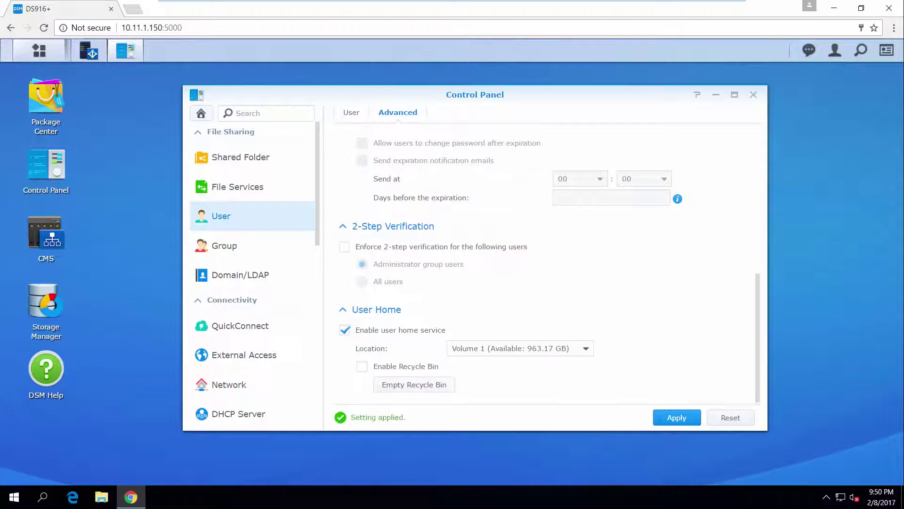
Step: Refresh Domain/LDAP domain users and enable home service for domain users
{"action": "left_click", "coordinate": [238, 278]}
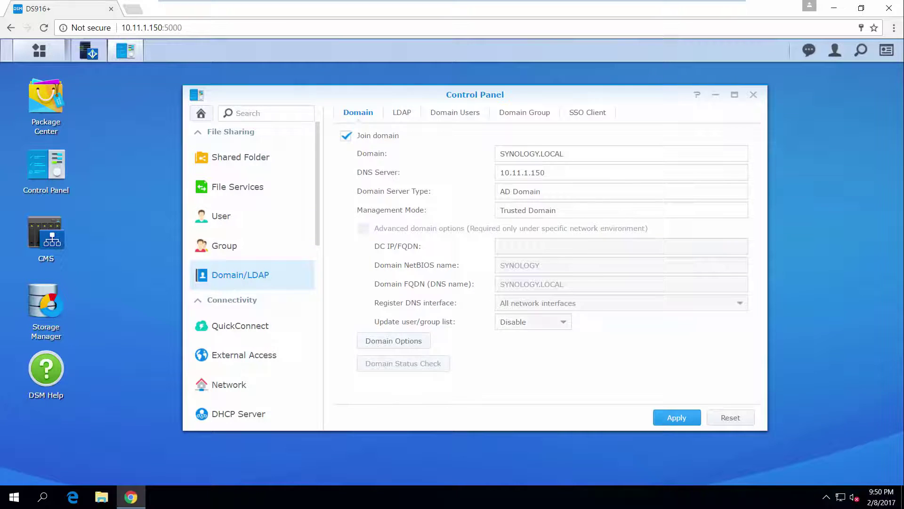
{"action": "left_click", "coordinate": [450, 115]}
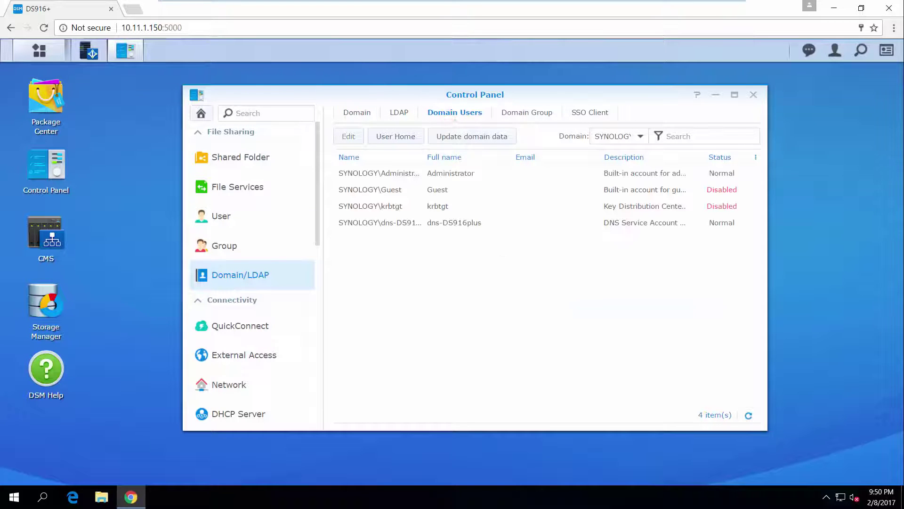
{"action": "left_click", "coordinate": [445, 136]}
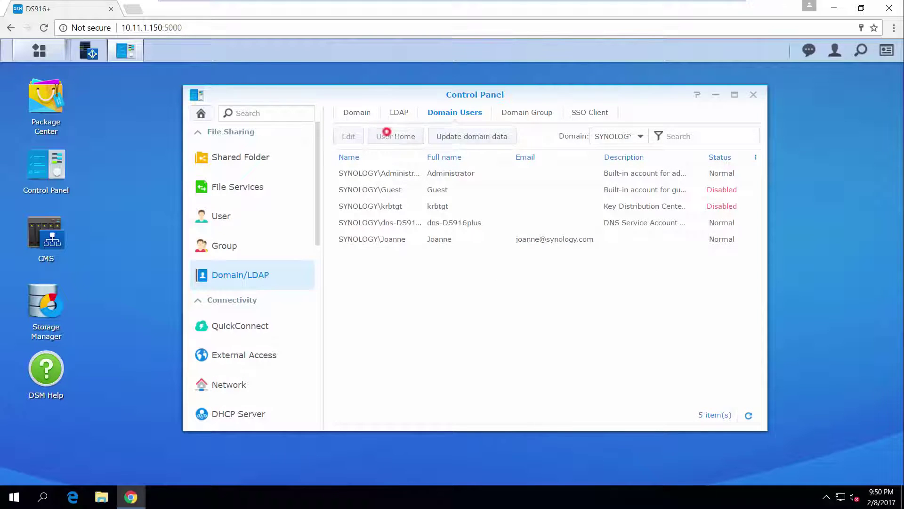
{"action": "left_click", "coordinate": [387, 136]}
{"action": "left_click", "coordinate": [367, 216]}
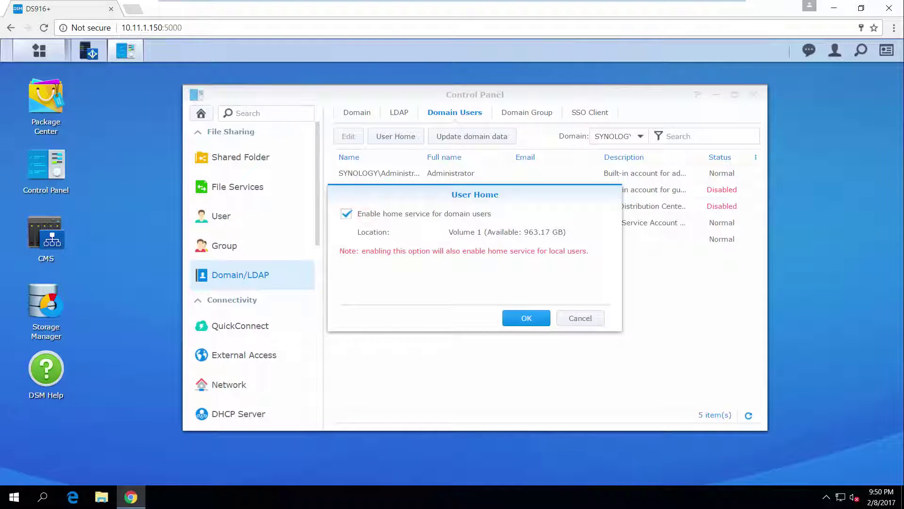
{"action": "left_click", "coordinate": [526, 318]}
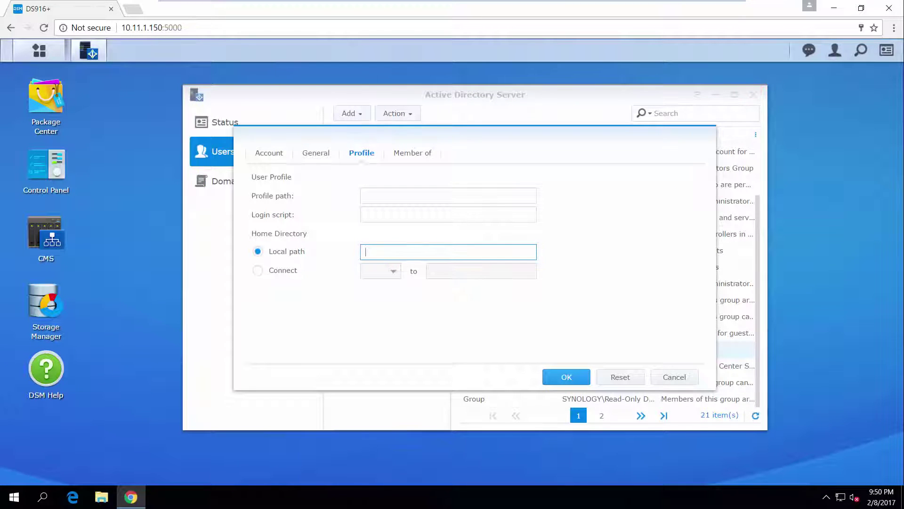
Step: Save \\10.11.1.150\home as the domain user's home directory local path
{"action": "type", "text": "\\10.11.1.150\\home"}
{"action": "left_click", "coordinate": [573, 379]}
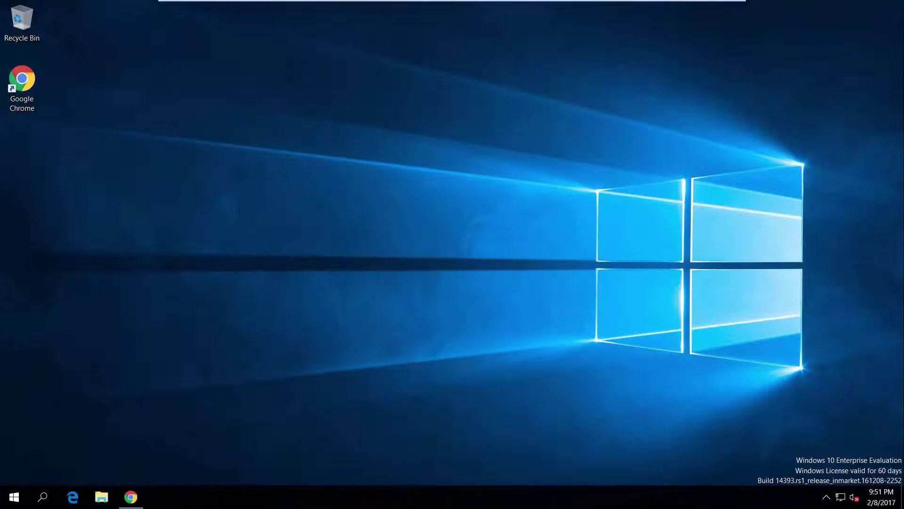
Step: Open the IPv4 properties of the Ethernet0 connection
{"action": "right_click", "coordinate": [841, 496]}
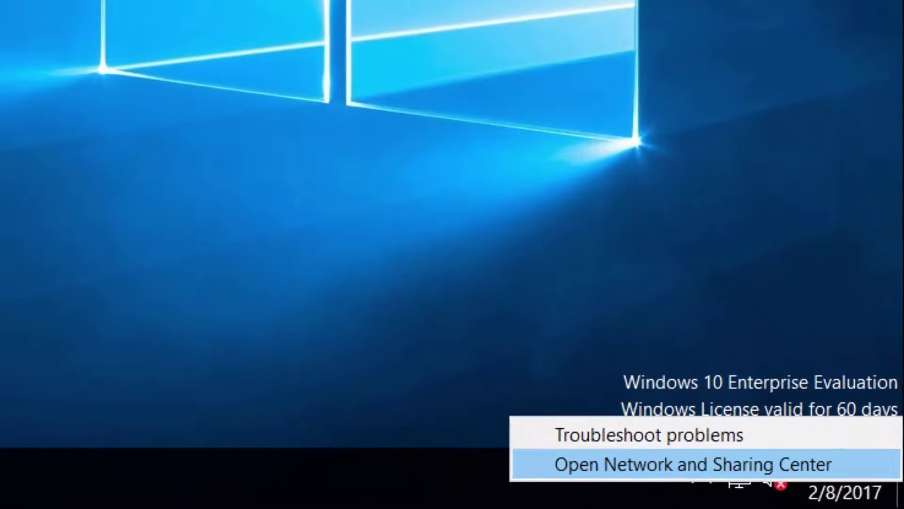
{"action": "left_click", "coordinate": [736, 464]}
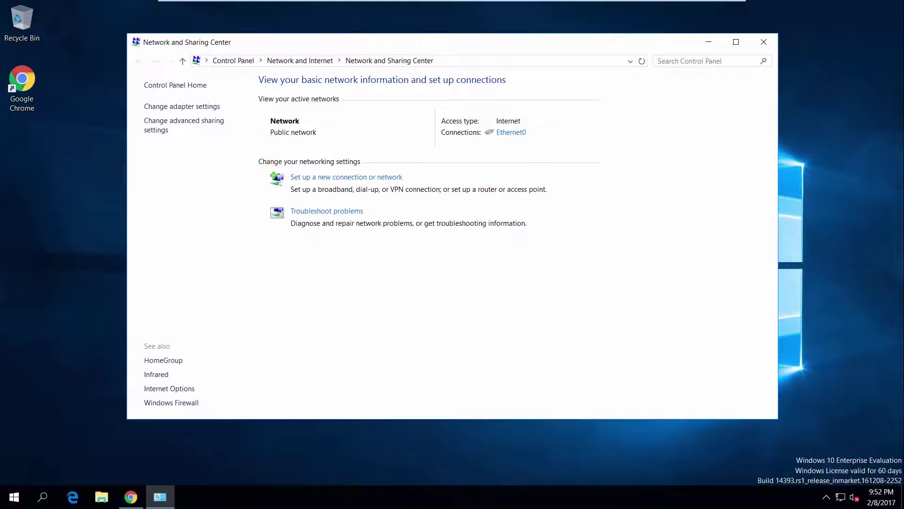
{"action": "left_click", "coordinate": [523, 134]}
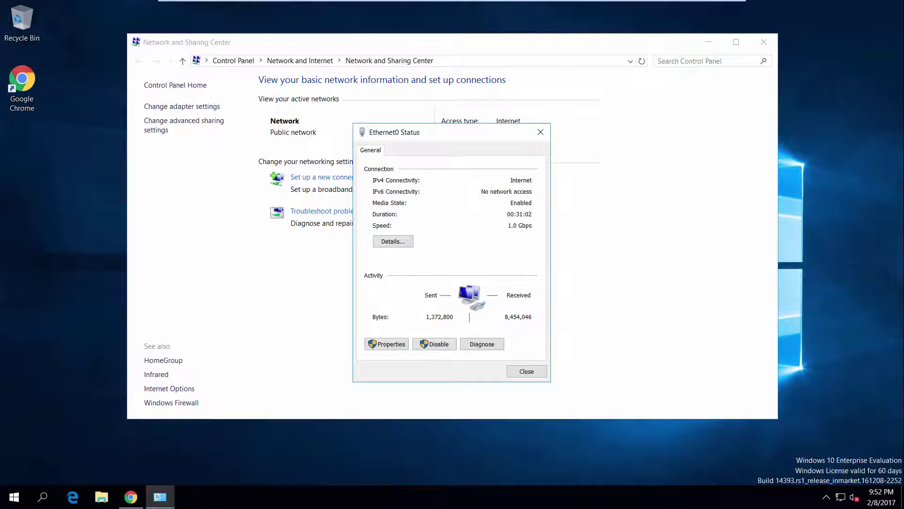
{"action": "left_click", "coordinate": [383, 343]}
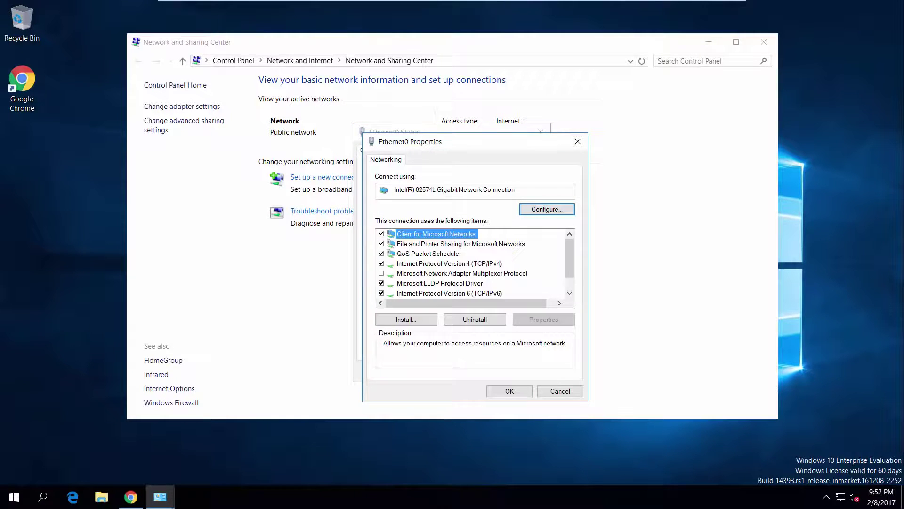
{"action": "double_click", "coordinate": [445, 264]}
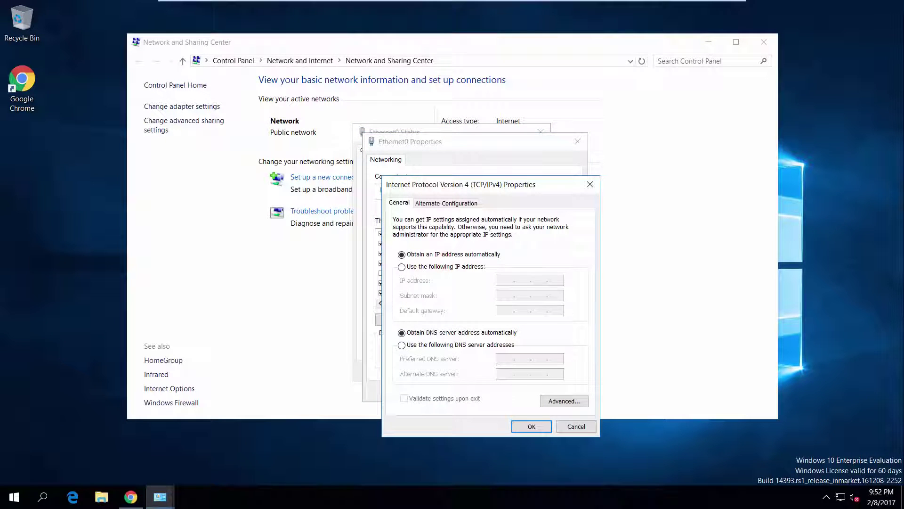
Step: Set 10.11.1.100 as the preferred DNS server and close the network windows
{"action": "left_click", "coordinate": [405, 345]}
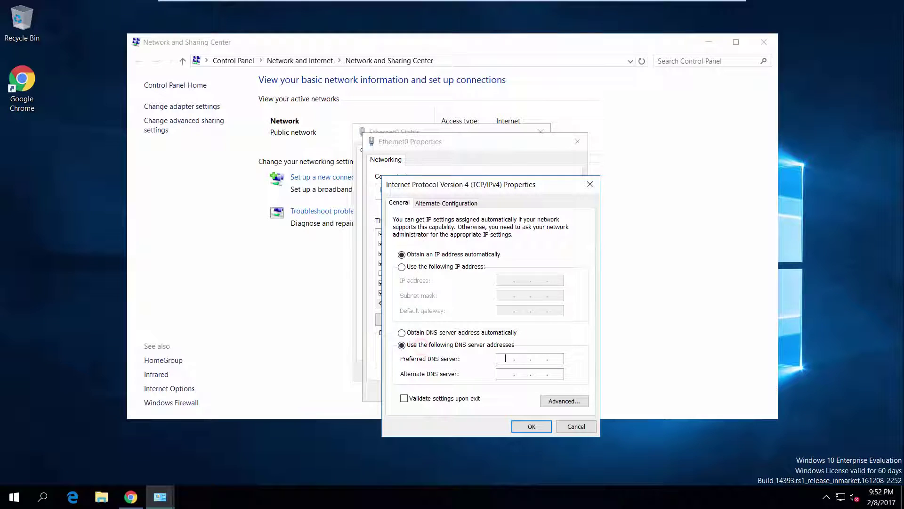
{"action": "type", "text": "10.11.1"}
{"action": "type", "text": ".100"}
{"action": "left_click", "coordinate": [519, 425]}
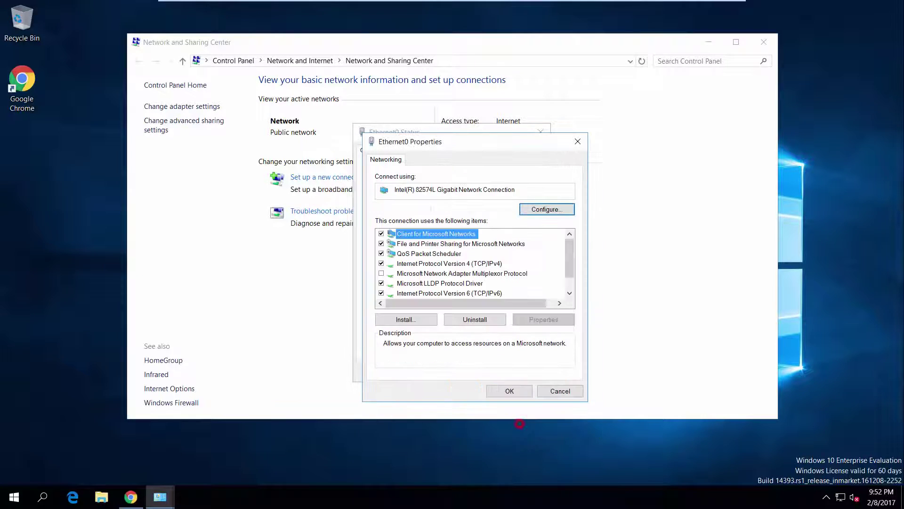
{"action": "left_click", "coordinate": [500, 395]}
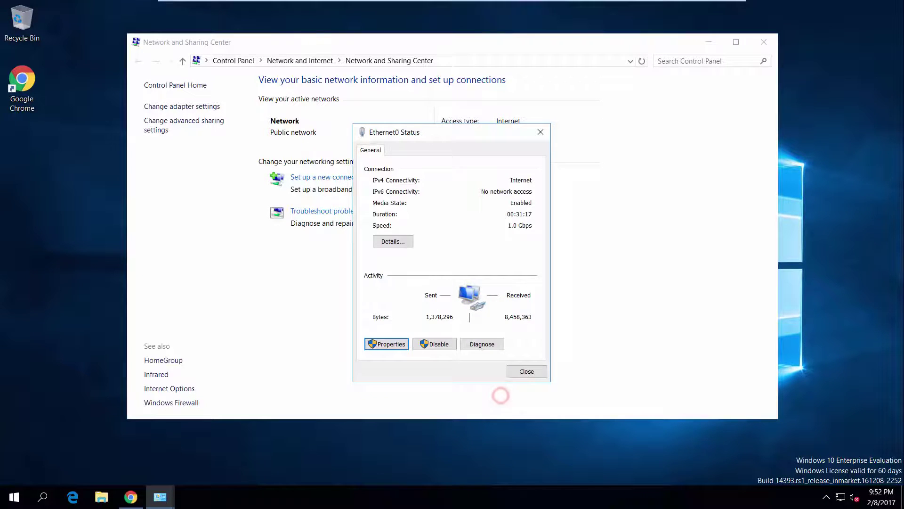
{"action": "left_click", "coordinate": [517, 371]}
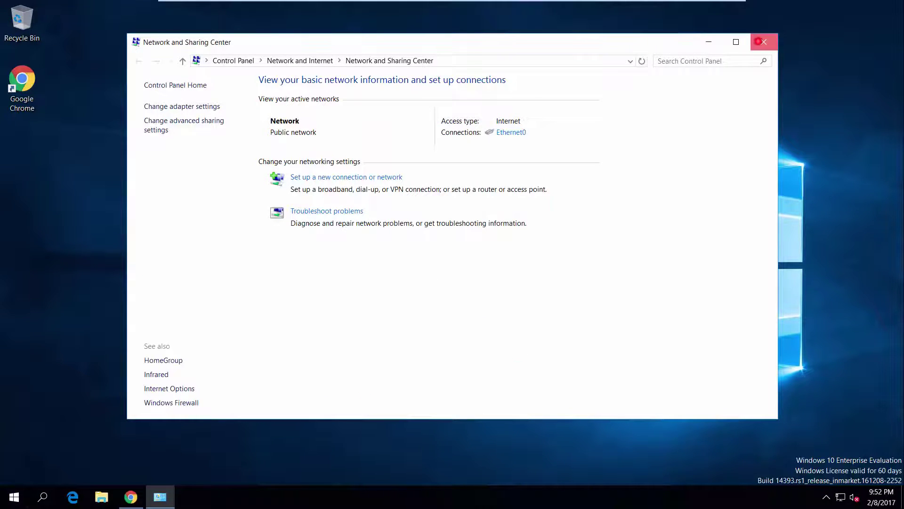
{"action": "left_click", "coordinate": [759, 42]}
{"action": "right_click", "coordinate": [14, 496]}
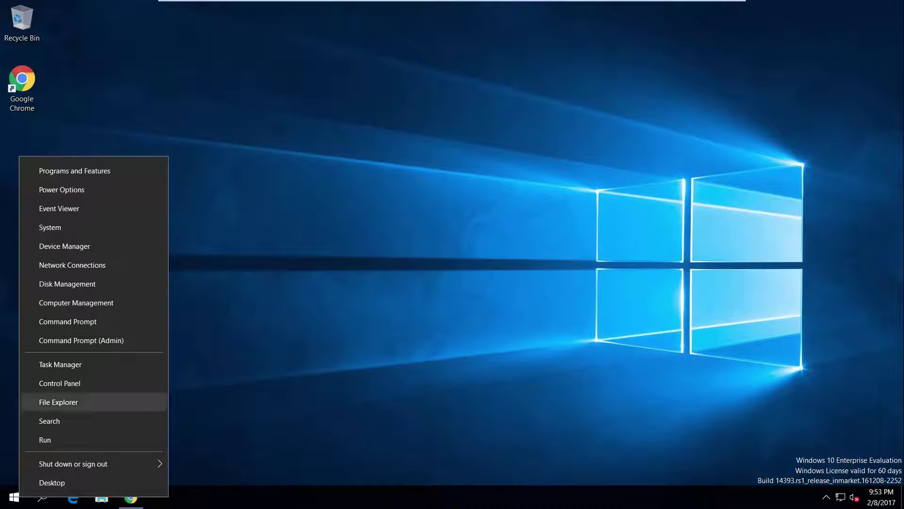
Step: Request to make the computer a member of the SYNOLOGY.LOCAL domain
{"action": "left_click", "coordinate": [85, 227]}
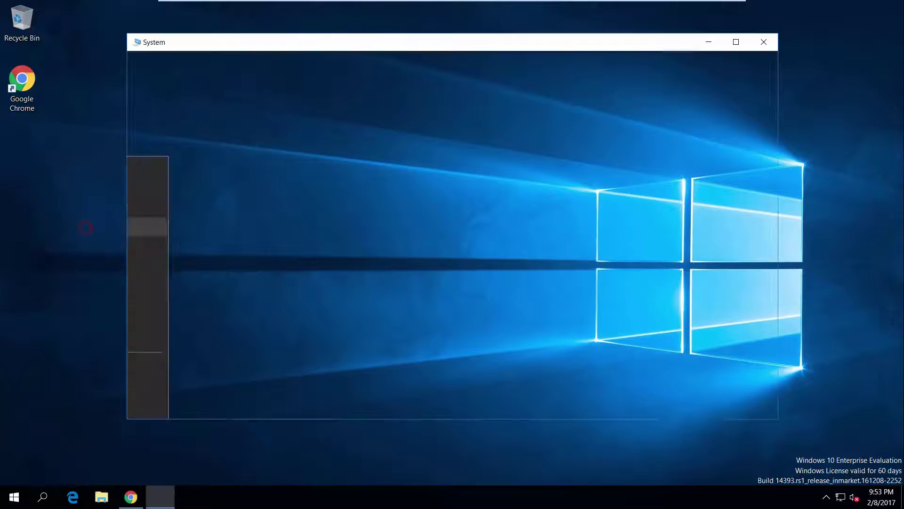
{"action": "left_click", "coordinate": [746, 257]}
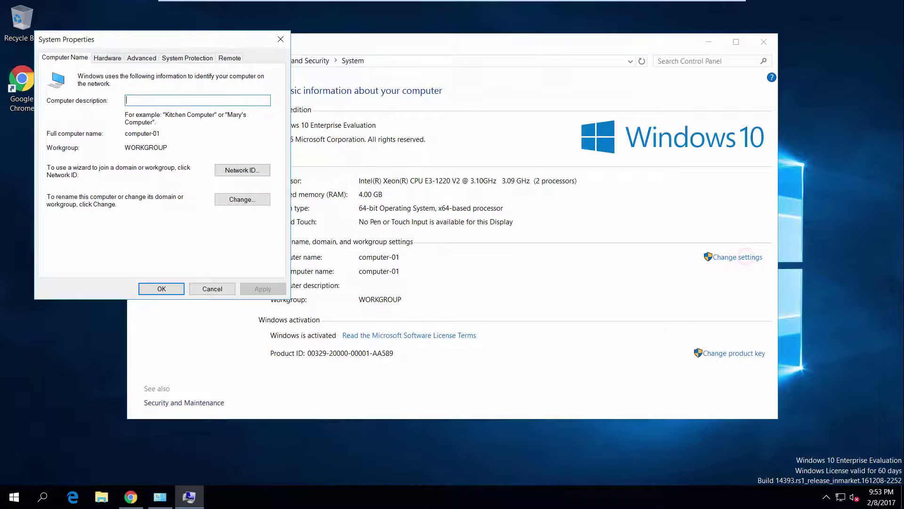
{"action": "left_click_drag", "start_coordinate": [211, 38], "coordinate": [498, 127]}
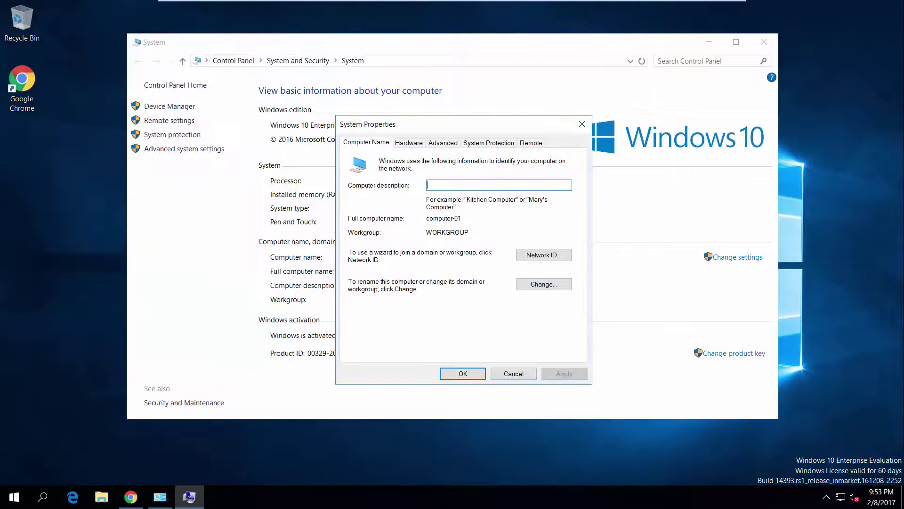
{"action": "left_click", "coordinate": [558, 284]}
{"action": "left_click", "coordinate": [360, 280]}
{"action": "left_click", "coordinate": [374, 290]}
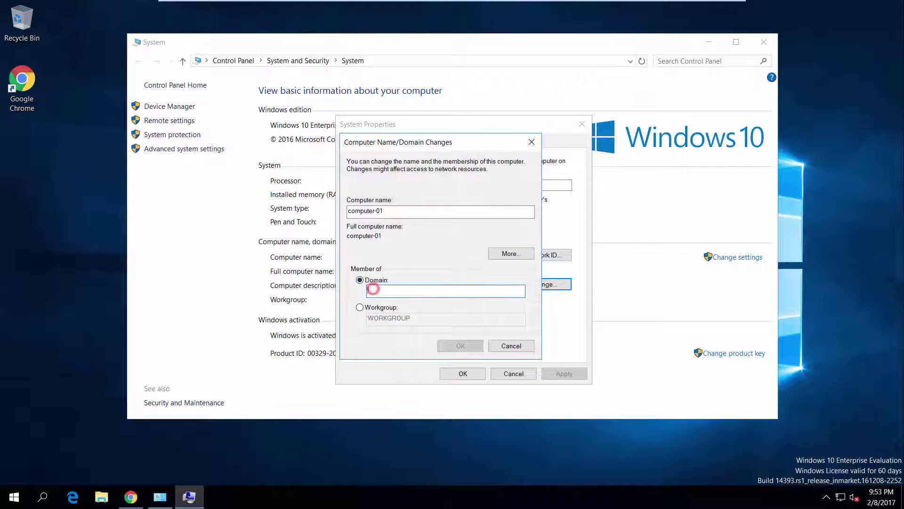
{"action": "type", "text": "SYNOLOGY.LOCAL"}
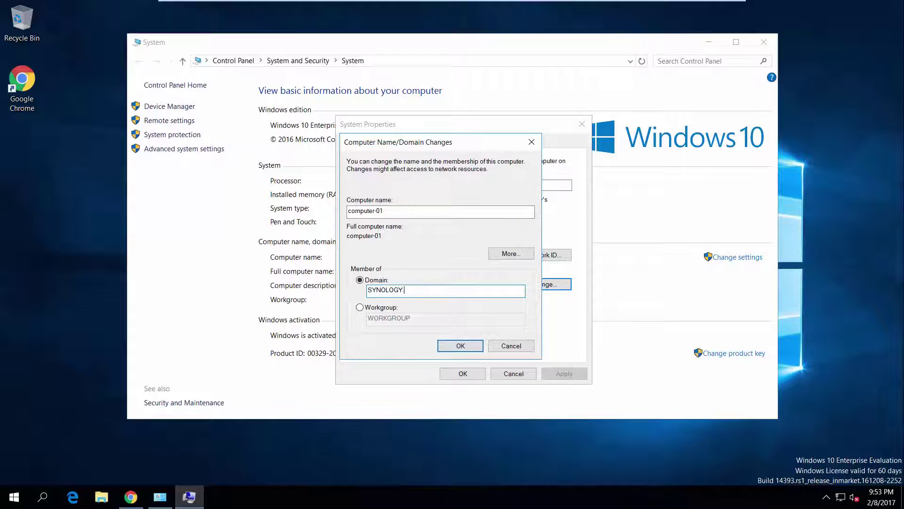
{"action": "left_click", "coordinate": [460, 344]}
Step: Authenticate as domain administrator, accept the welcome and restart prompts, and restart
{"action": "type", "text": "administrator"}
{"action": "key", "text": "Tab"}
{"action": "type", "text": "•••••••••"}
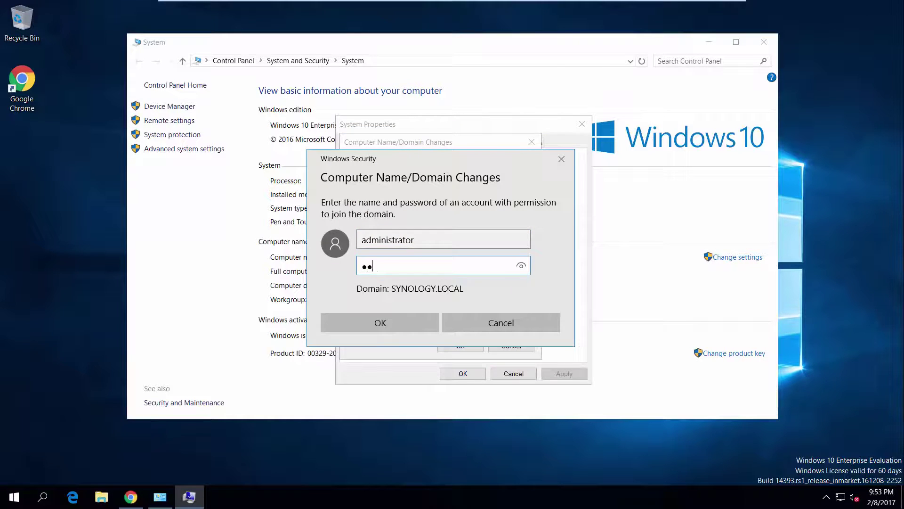
{"action": "left_click", "coordinate": [419, 326]}
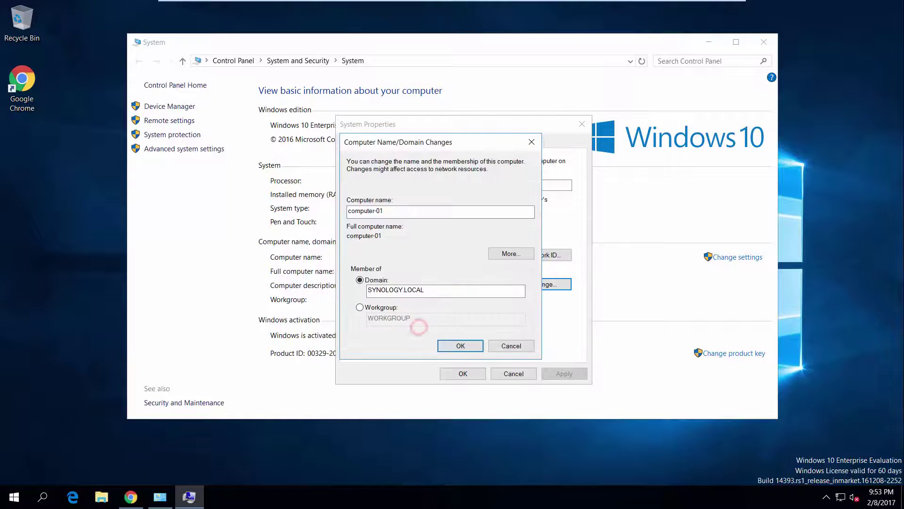
{"action": "left_click", "coordinate": [518, 292]}
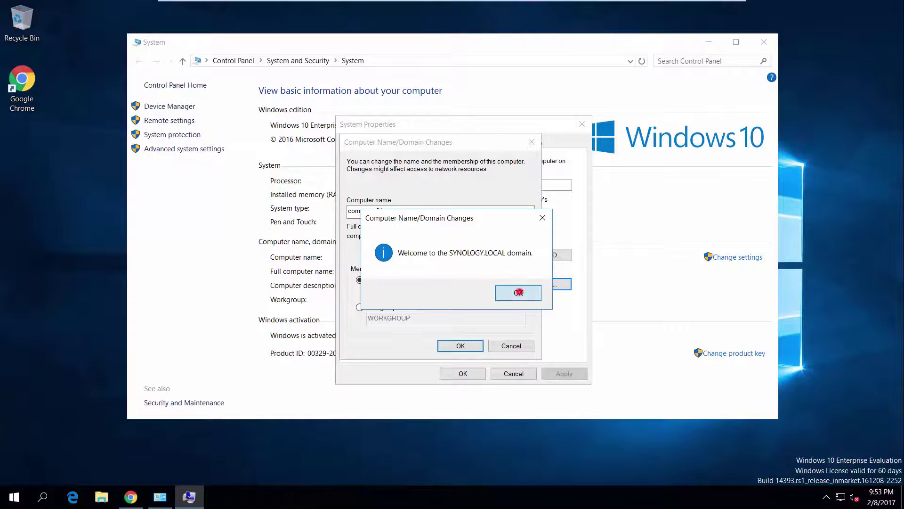
{"action": "left_click", "coordinate": [521, 266]}
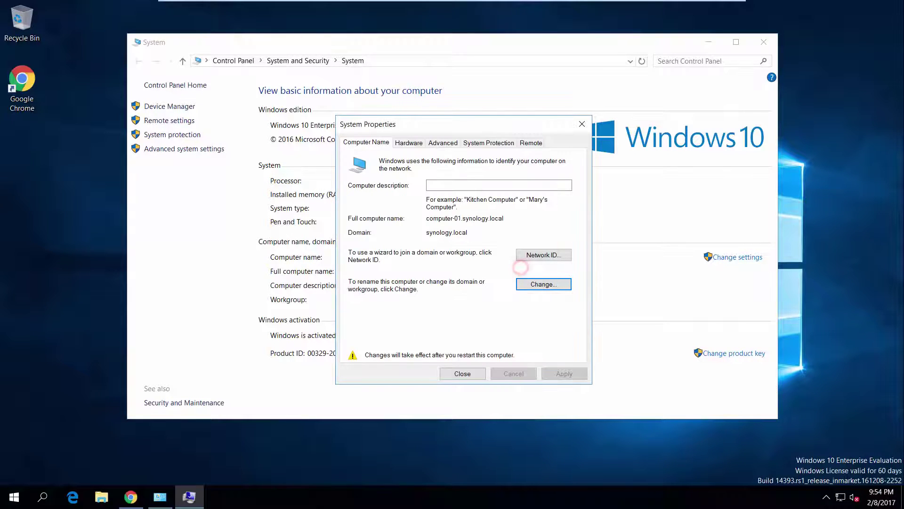
{"action": "left_click", "coordinate": [480, 372]}
{"action": "left_click", "coordinate": [470, 261]}
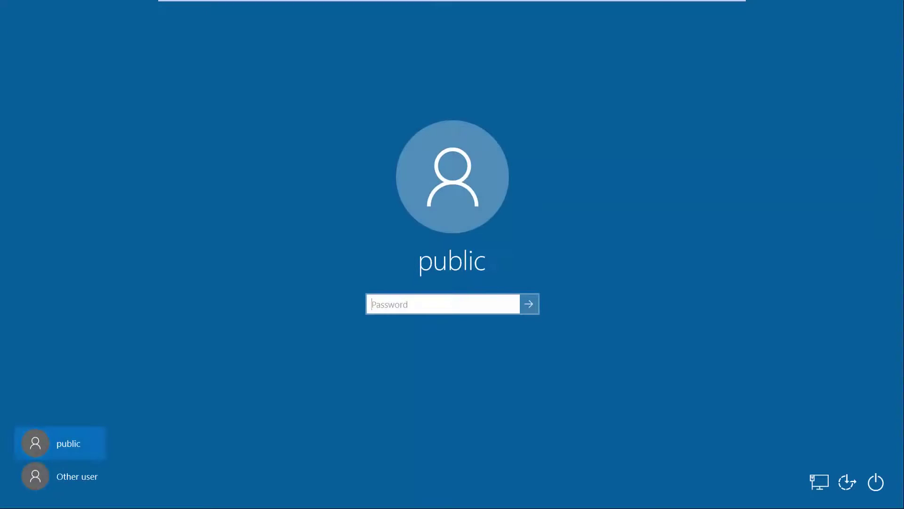
Step: Sign in as Other user with the new domain user's name and password
{"action": "left_click", "coordinate": [80, 476]}
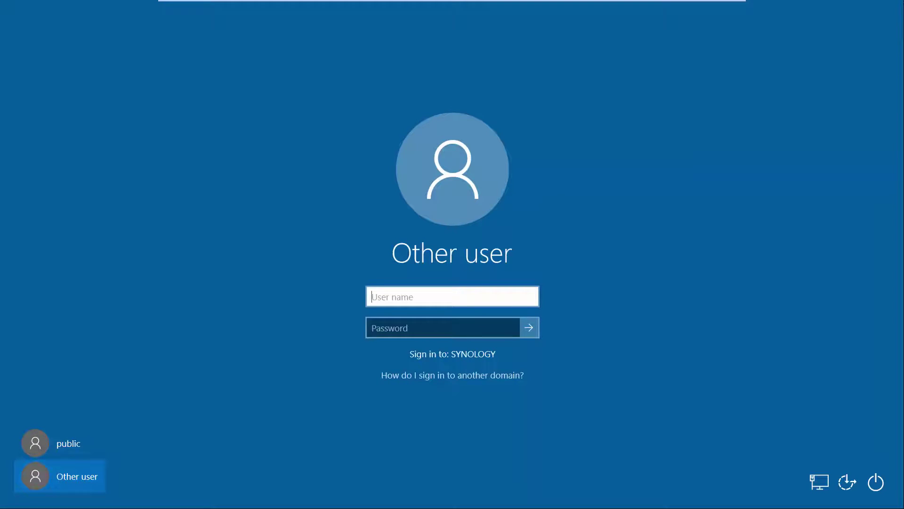
{"action": "type", "text": "Joanne"}
{"action": "key", "text": "Tab"}
{"action": "type", "text": "•••••••••"}
{"action": "key", "text": "Return"}
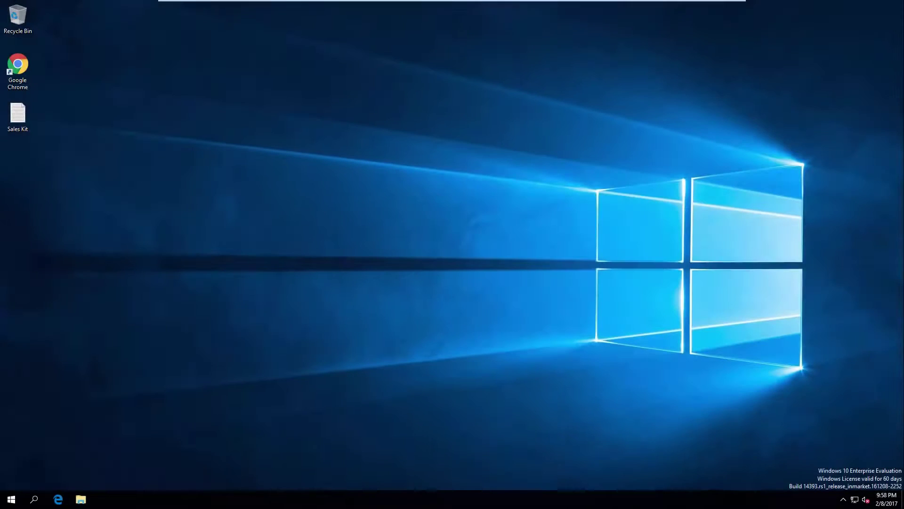
Step: Copy the desktop's Sales Kit file into the home (\\10.11.1.150) (Z:) drive
{"action": "left_click", "coordinate": [81, 499]}
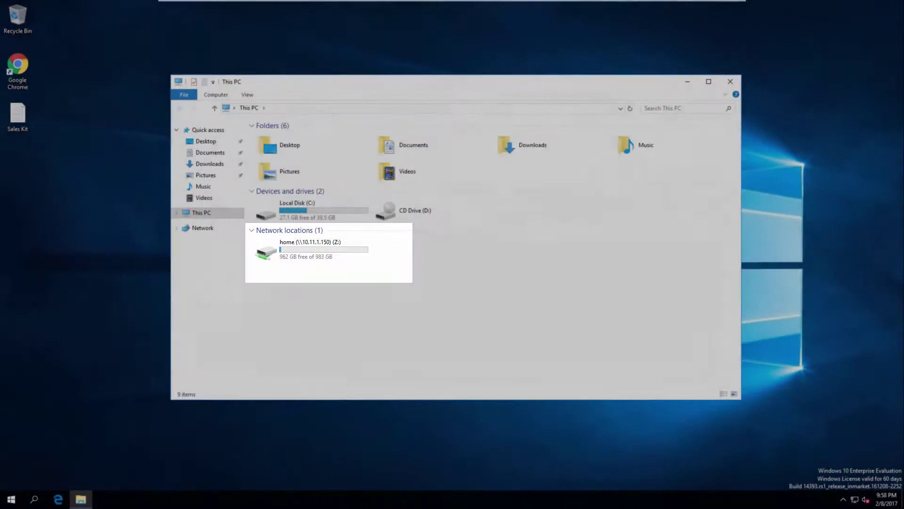
{"action": "double_click", "coordinate": [319, 250]}
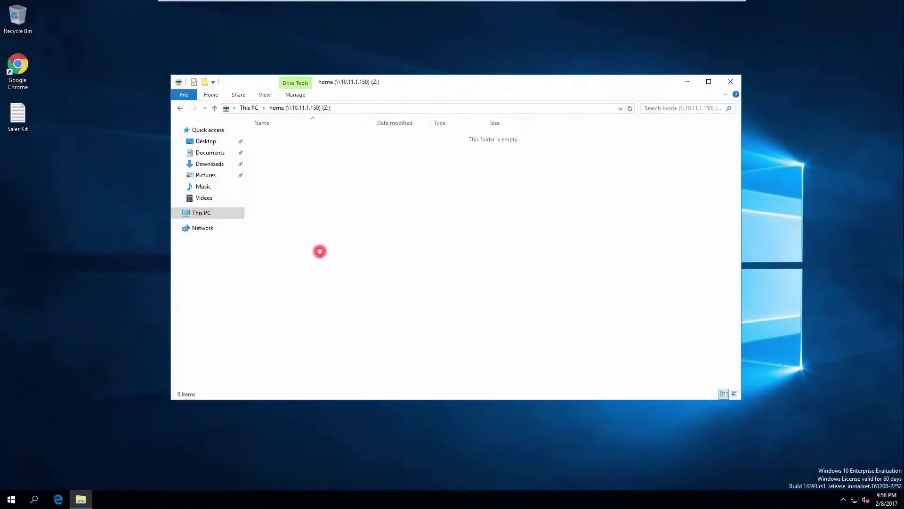
{"action": "left_click_drag", "start_coordinate": [17, 116], "coordinate": [339, 249]}
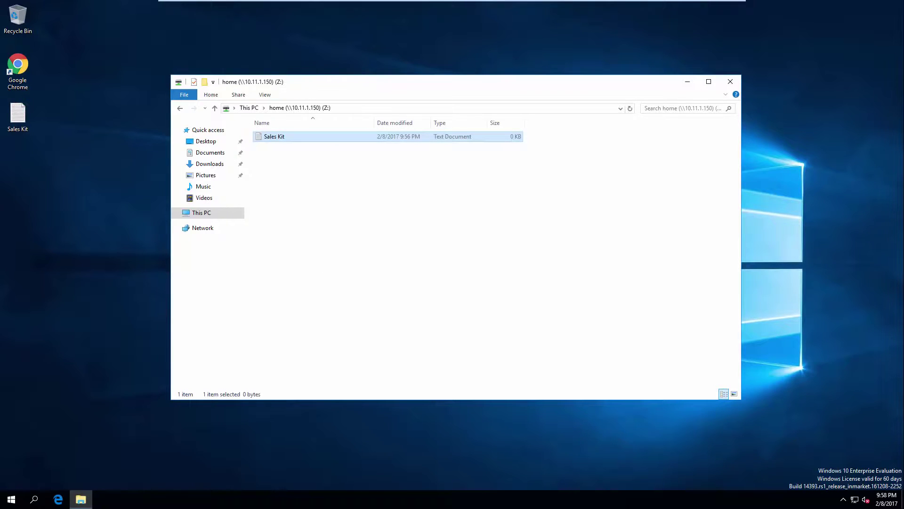